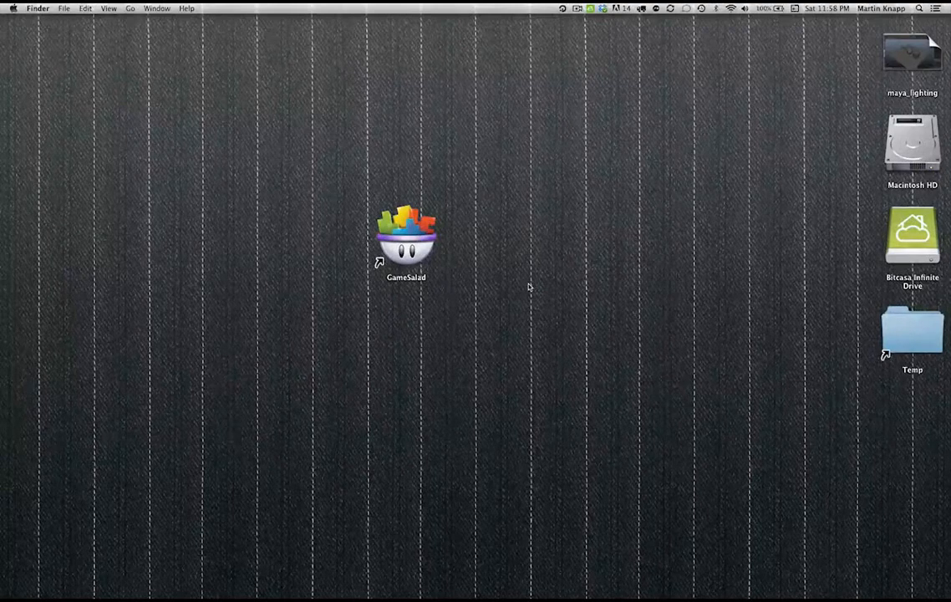
Step: Launch GameSalad, create a new blank project and enlarge its window to fill the screen
double_click(418, 236)
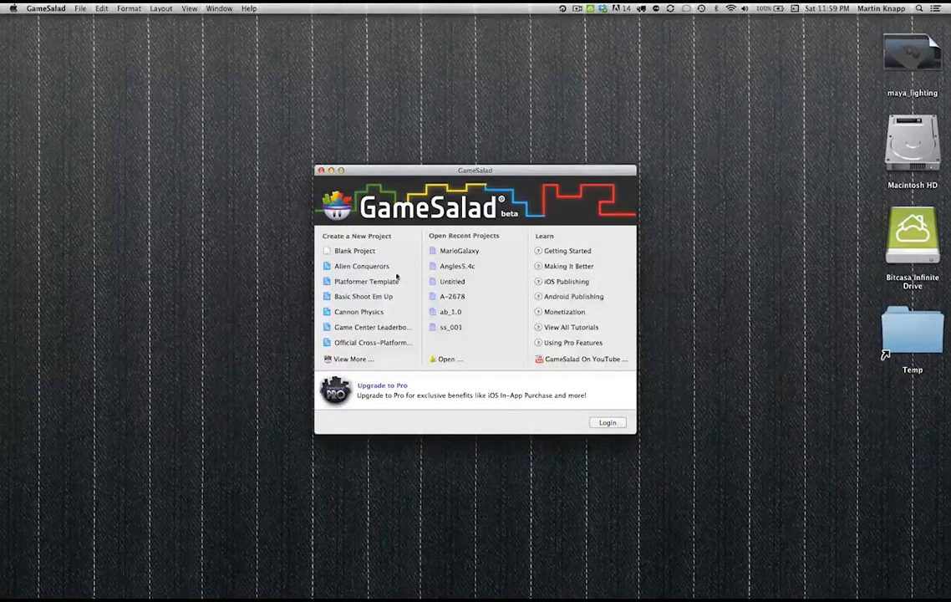
double_click(351, 251)
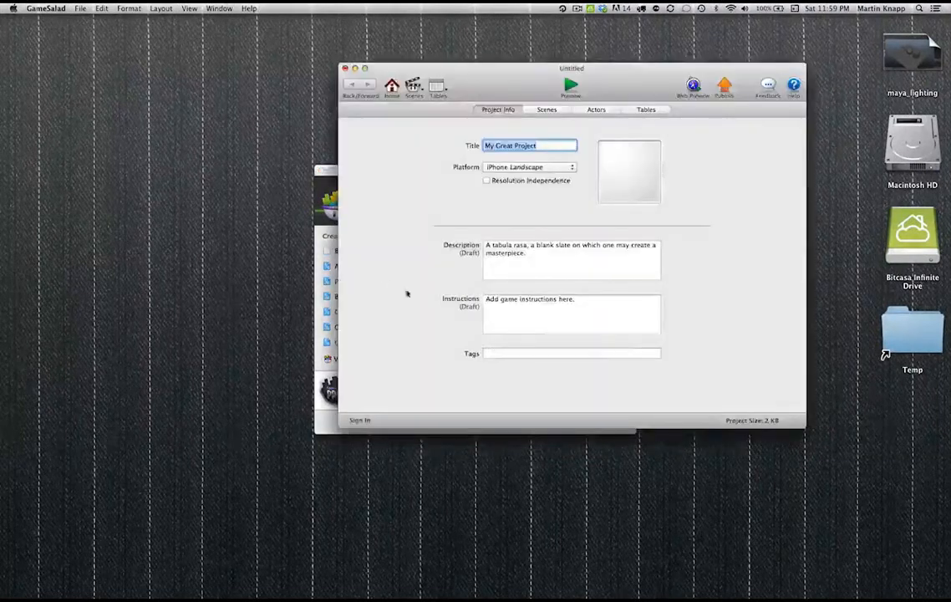
click(365, 69)
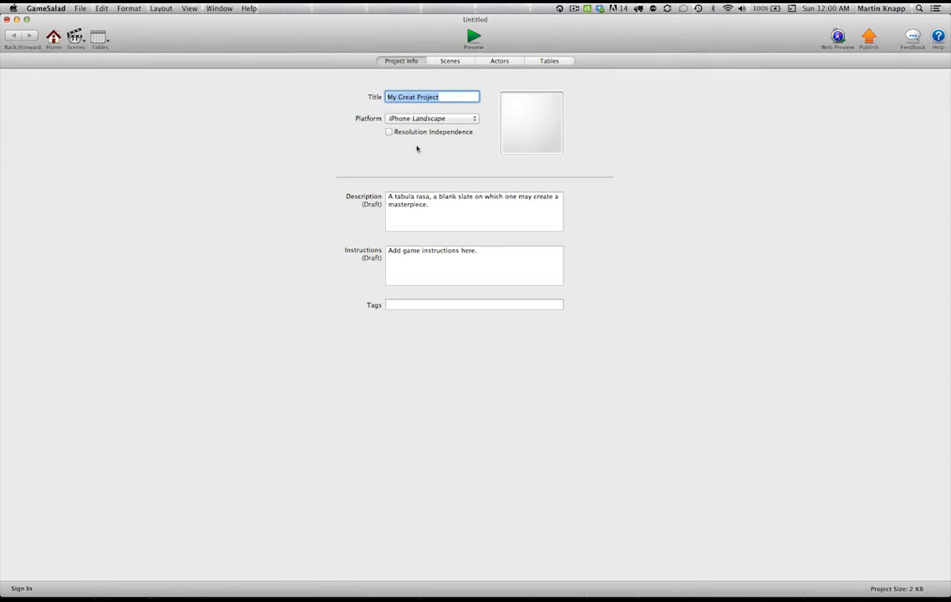
Step: Set the project's platform to iPhone Portrait and accept the target resolution change
click(438, 121)
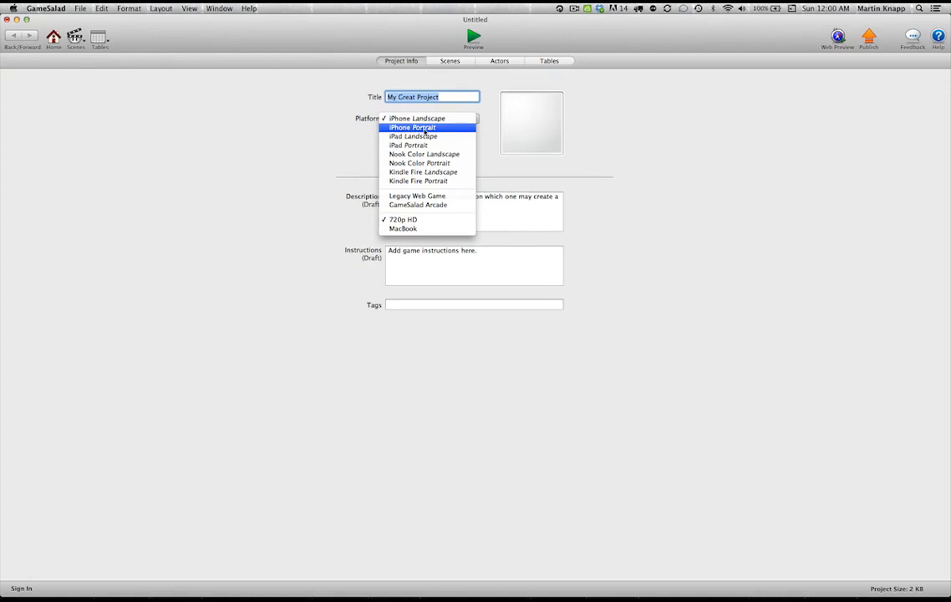
click(425, 132)
click(553, 105)
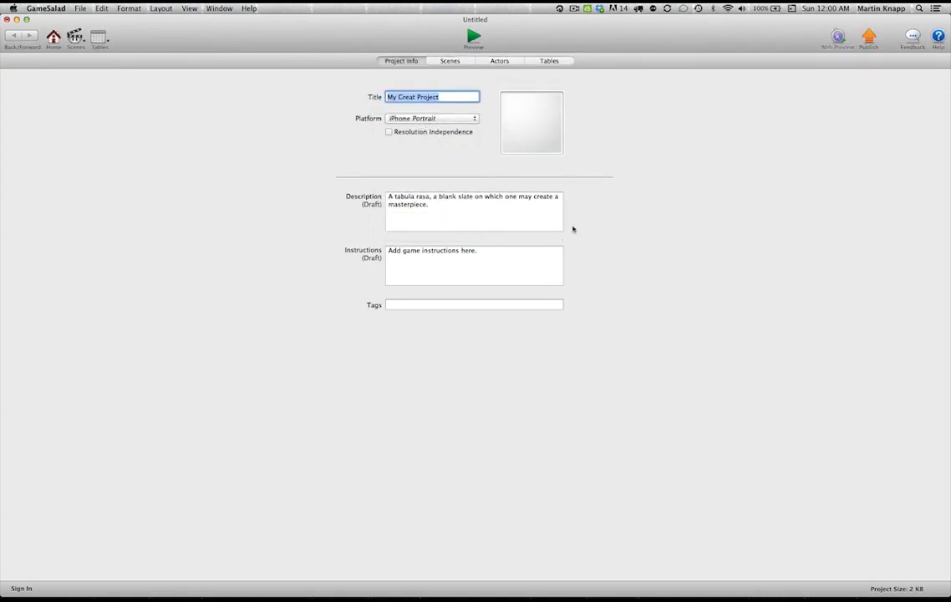
Step: Set the project's platform to iPad Landscape, accept the resolution change, and show the project's scenes
click(419, 118)
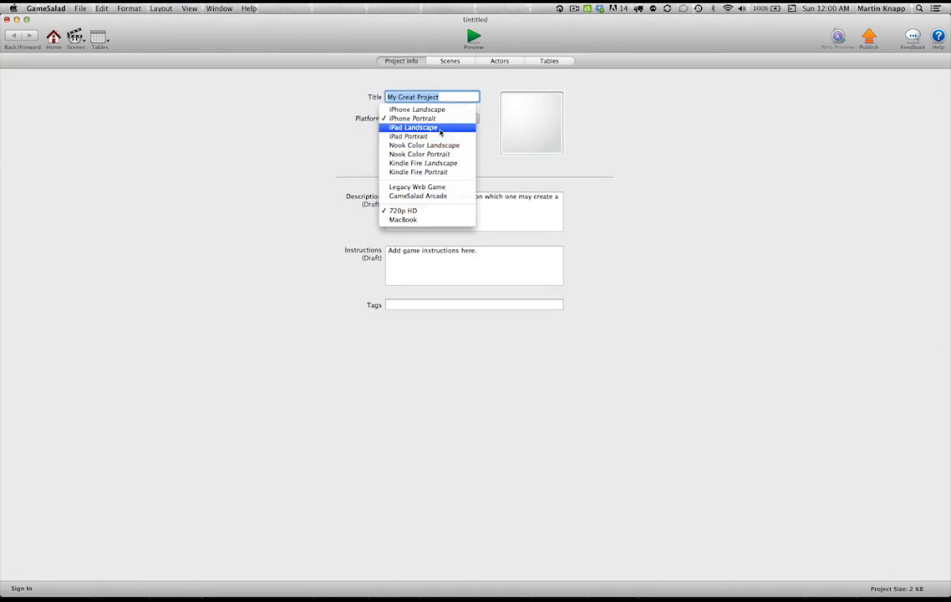
click(441, 128)
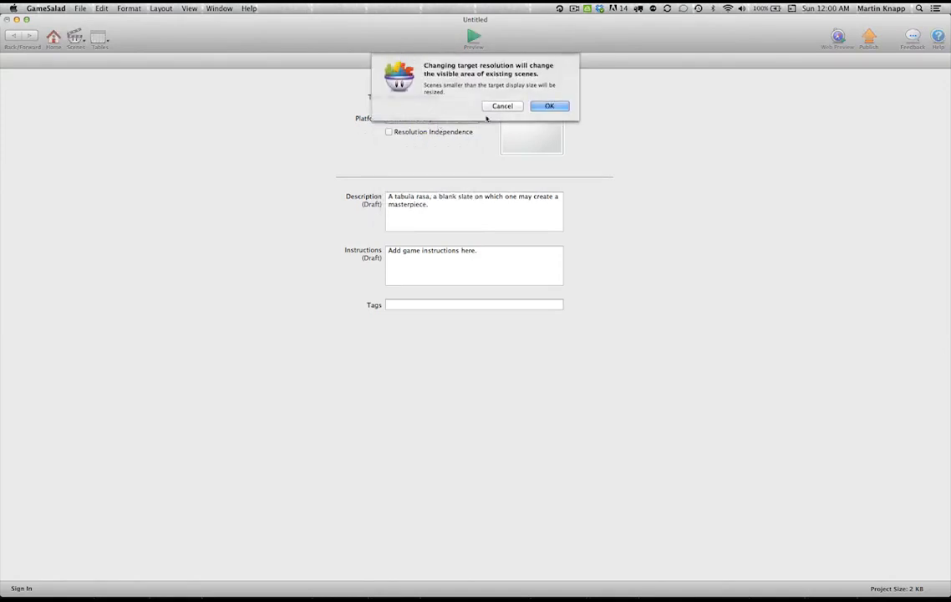
click(561, 106)
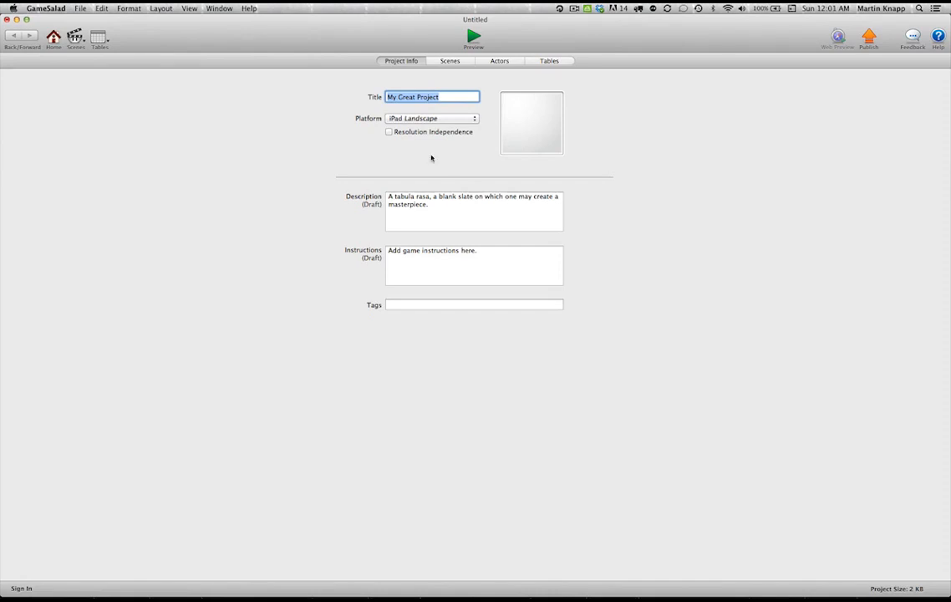
click(467, 61)
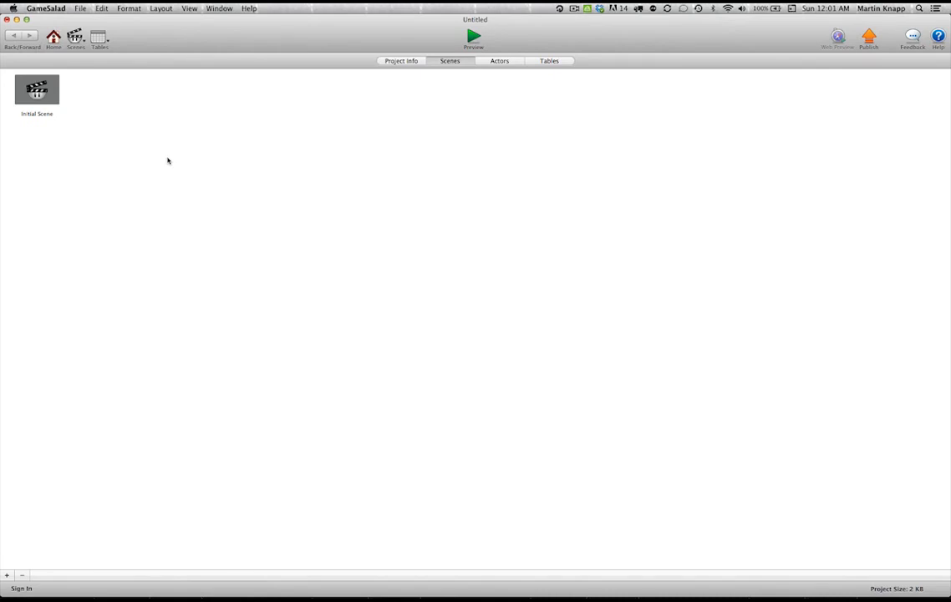
Step: Rename the initial scene to First
double_click(39, 114)
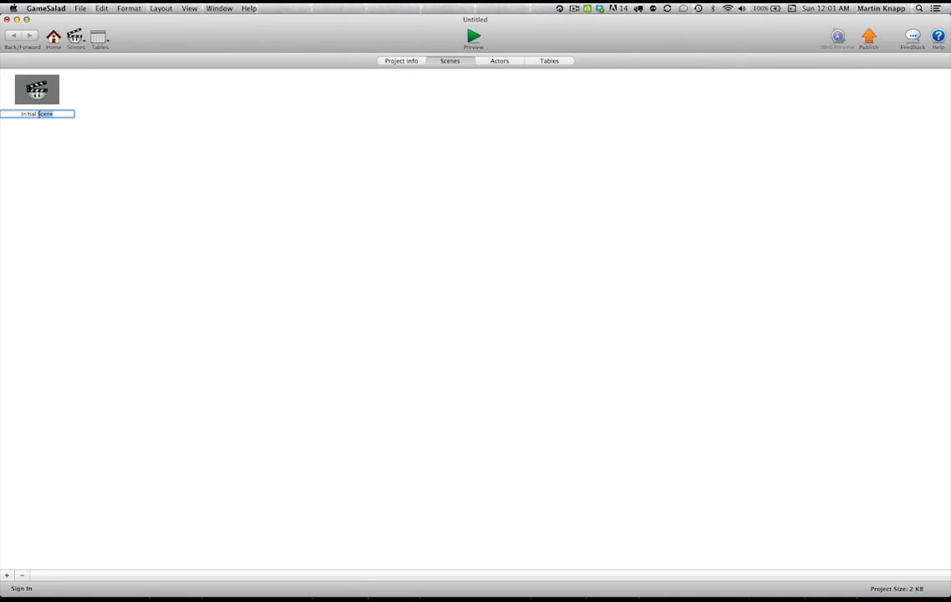
text(Fire)
key(super+a)
text(First)
key(Return)
click(74, 217)
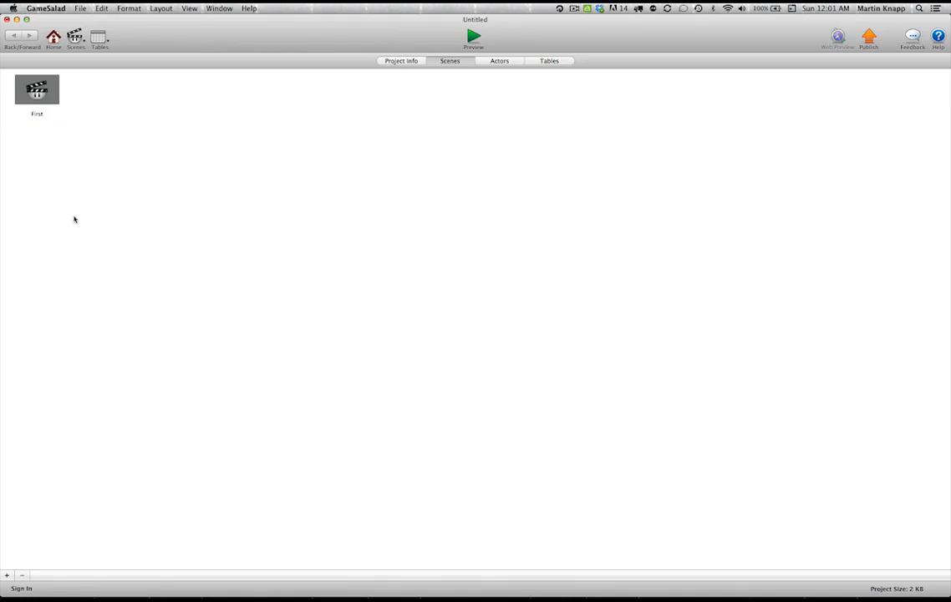
Step: Add a second scene to the project and name it Second
click(7, 575)
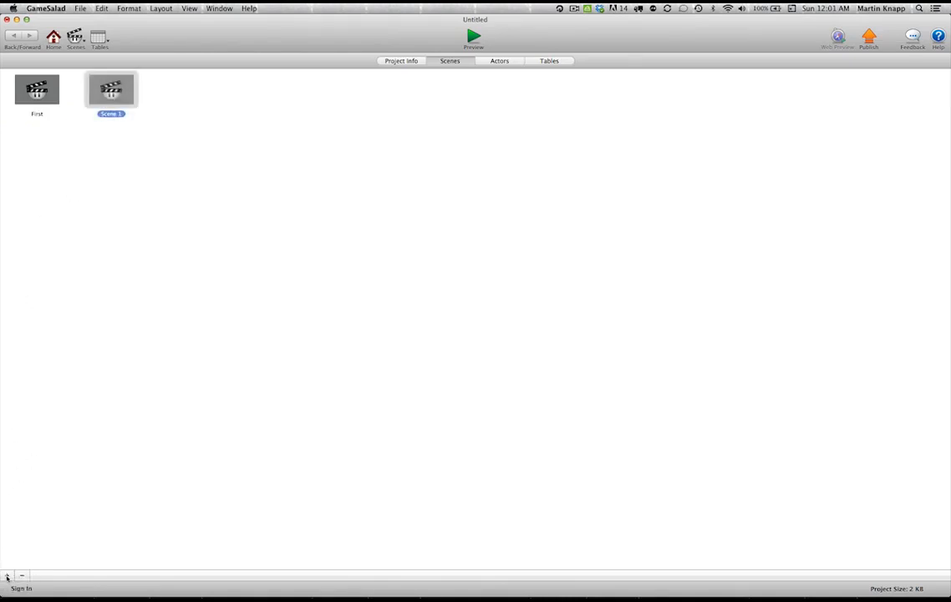
double_click(112, 112)
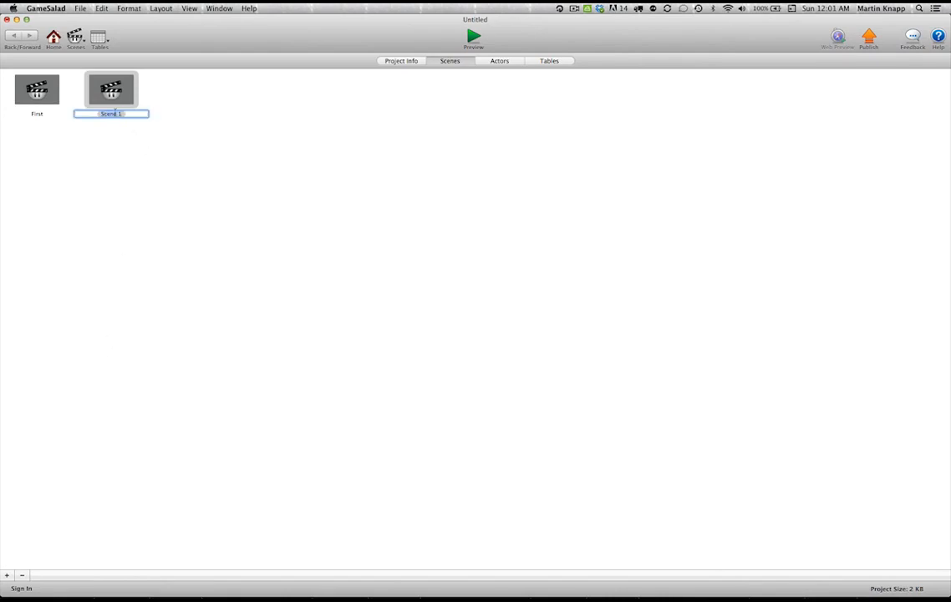
text(Second)
click(134, 145)
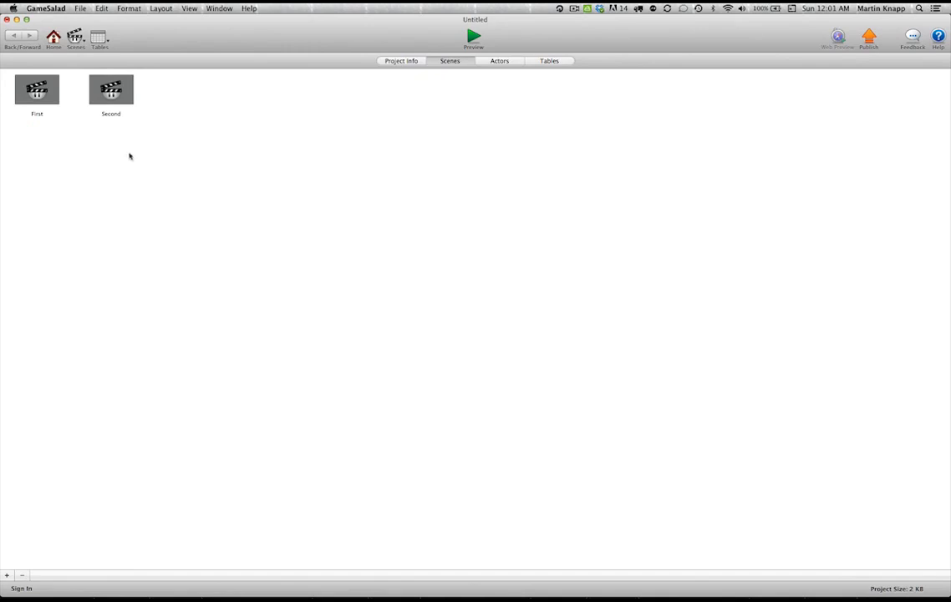
Step: Rename the first scene to Menu Sceen
double_click(36, 114)
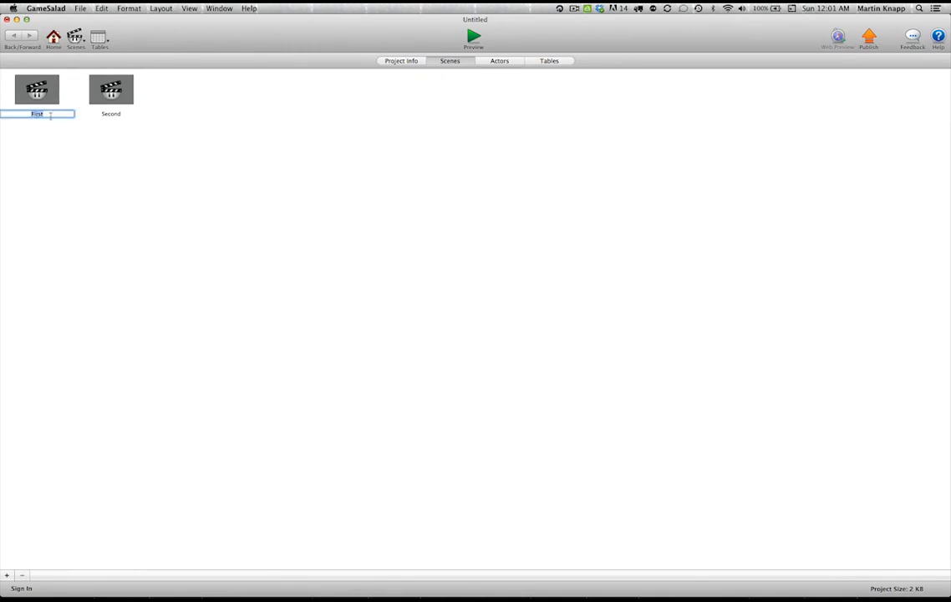
text(Welcome)
click(147, 157)
double_click(37, 114)
text(Menu Screene)
Step: Rename the second scene to Level 1
double_click(113, 114)
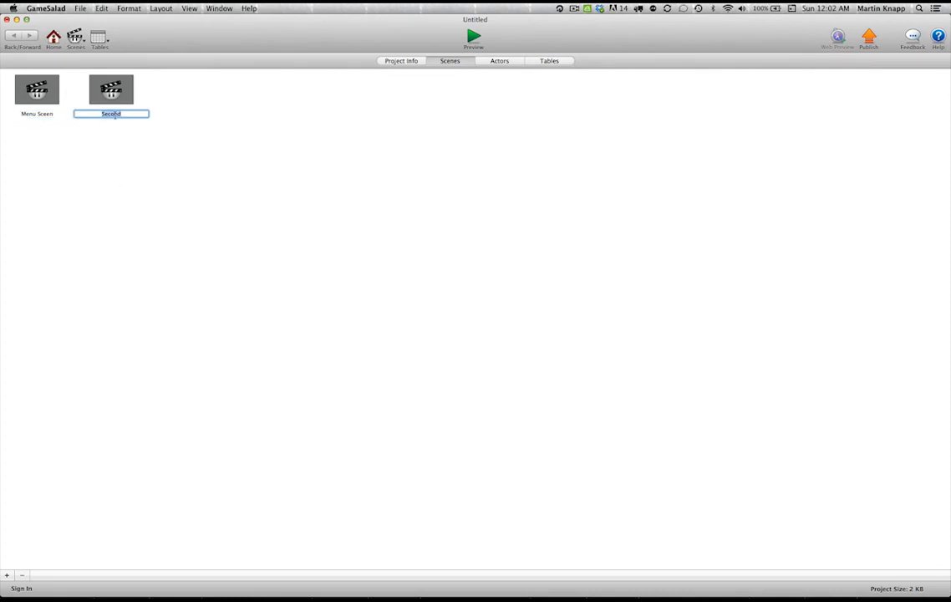
key(BackSpace)
text(Level 1)
key(Return)
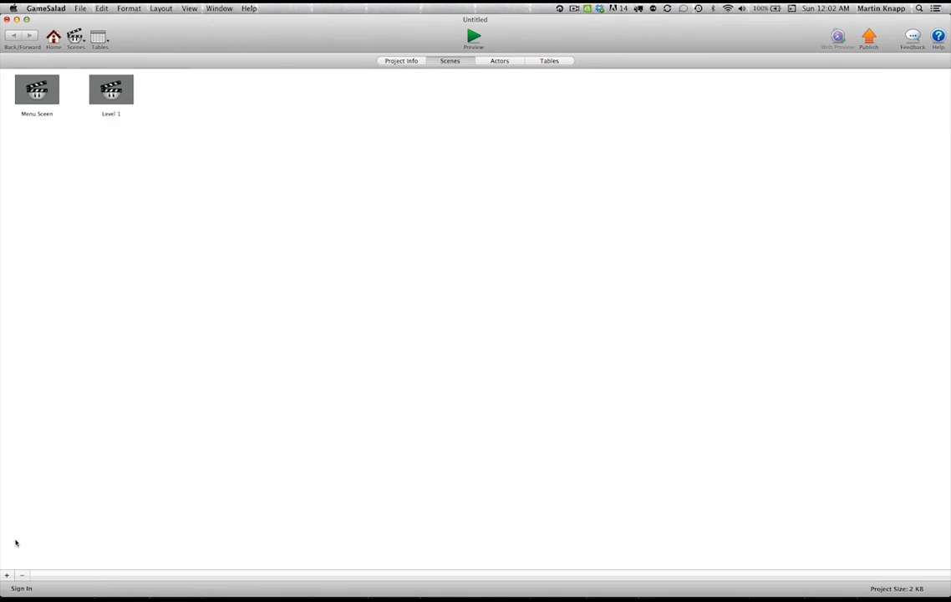
Step: Add a third scene to the project and name it Level 2
click(7, 575)
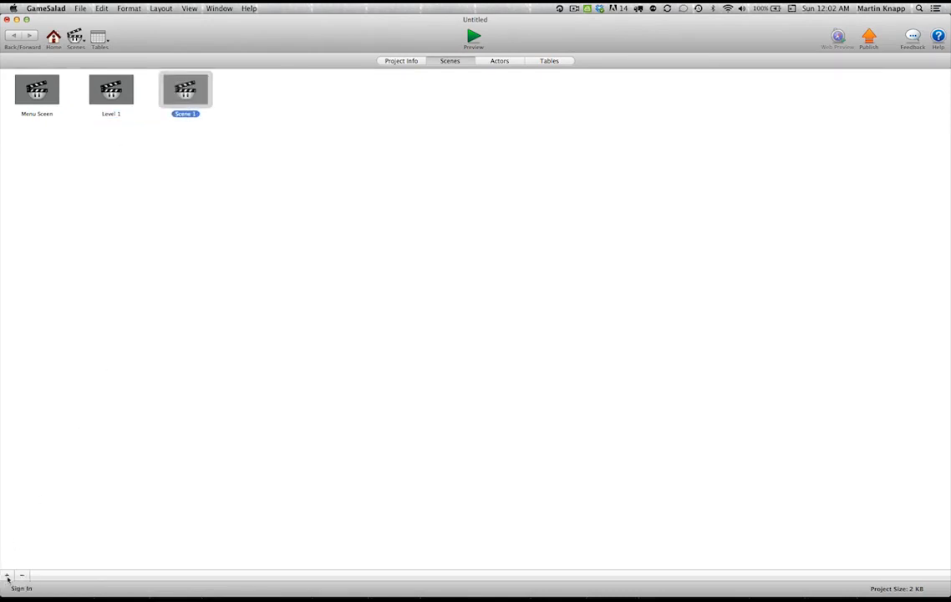
double_click(187, 114)
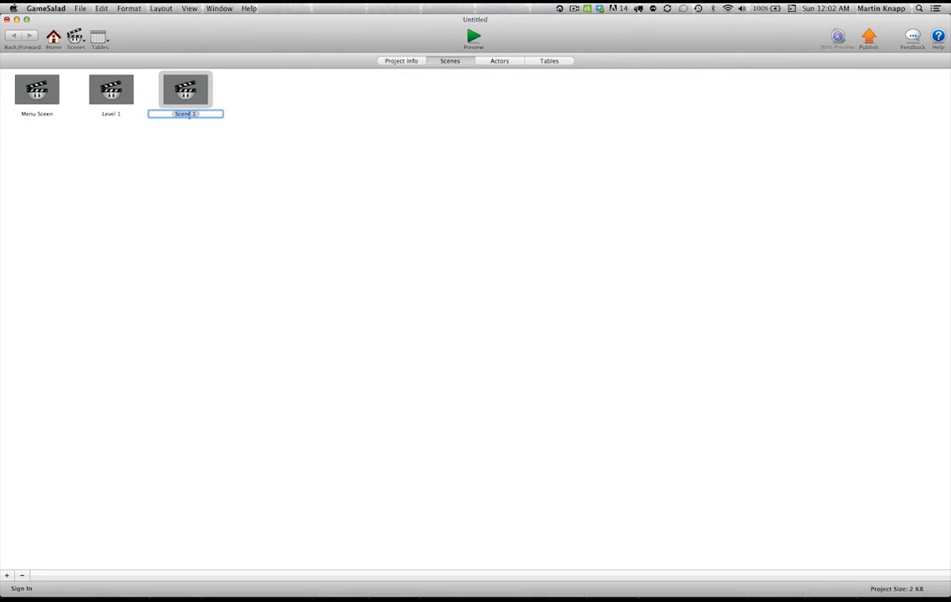
text(Level 2)
key(Return)
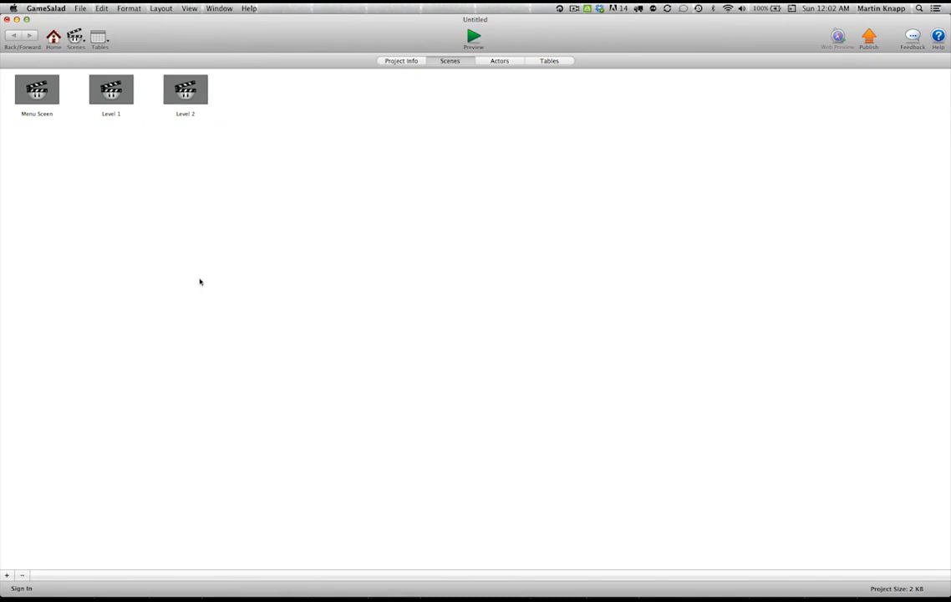
Step: Add a fourth scene to the project and name it GameOver
click(6, 575)
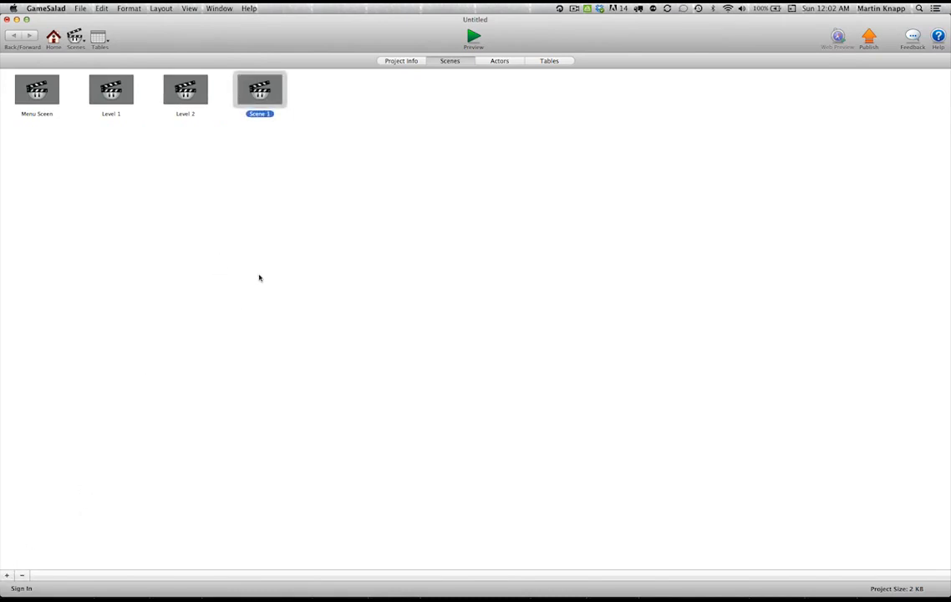
double_click(260, 114)
text(G)
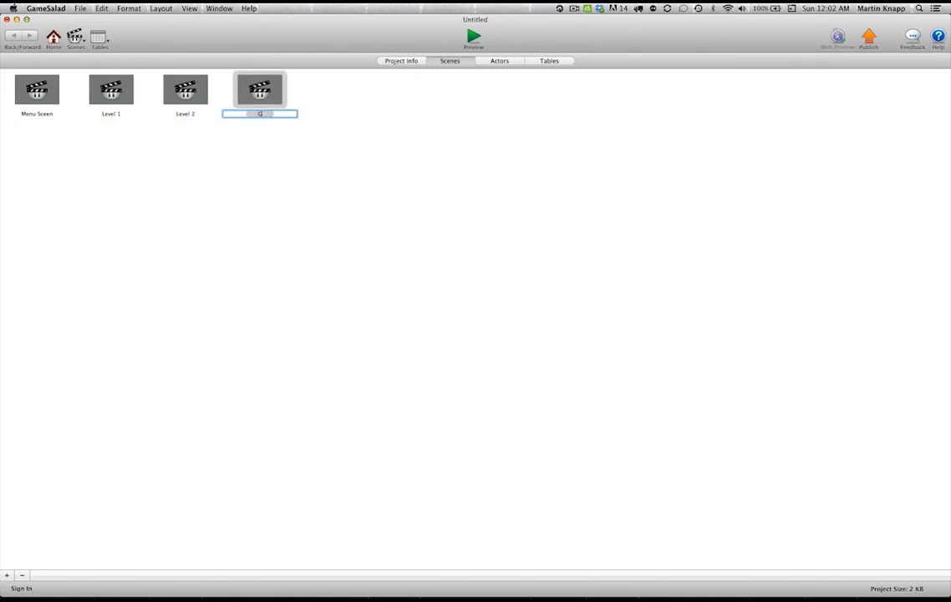
text(ameOver)
click(304, 181)
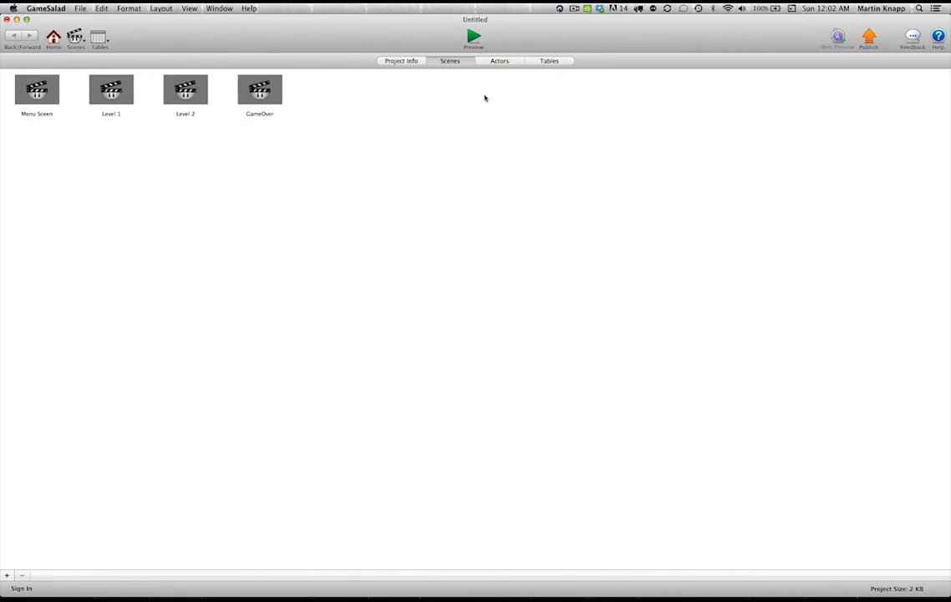
Step: Look through the project's actors, tables, general info and scenes, ending on the project info
click(504, 61)
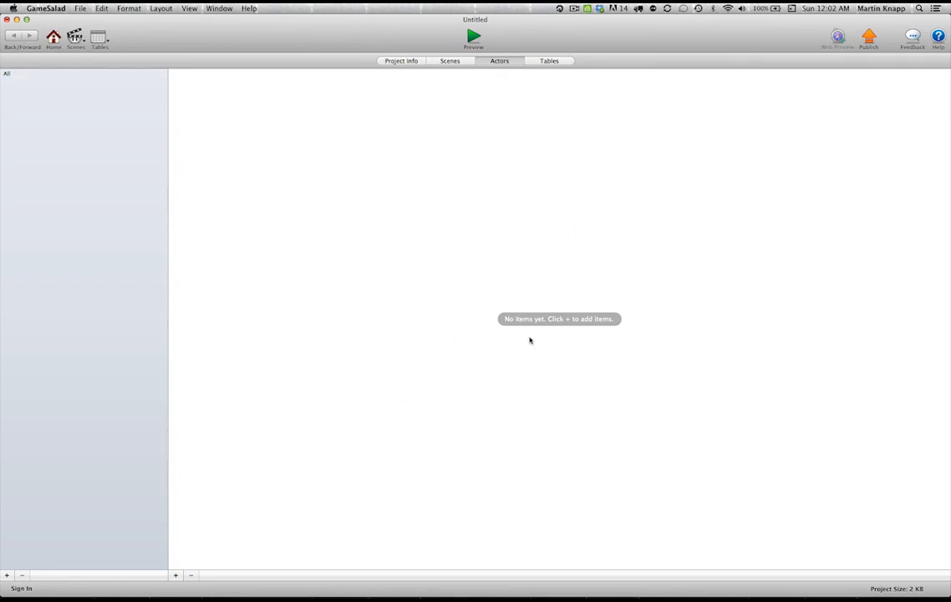
click(544, 61)
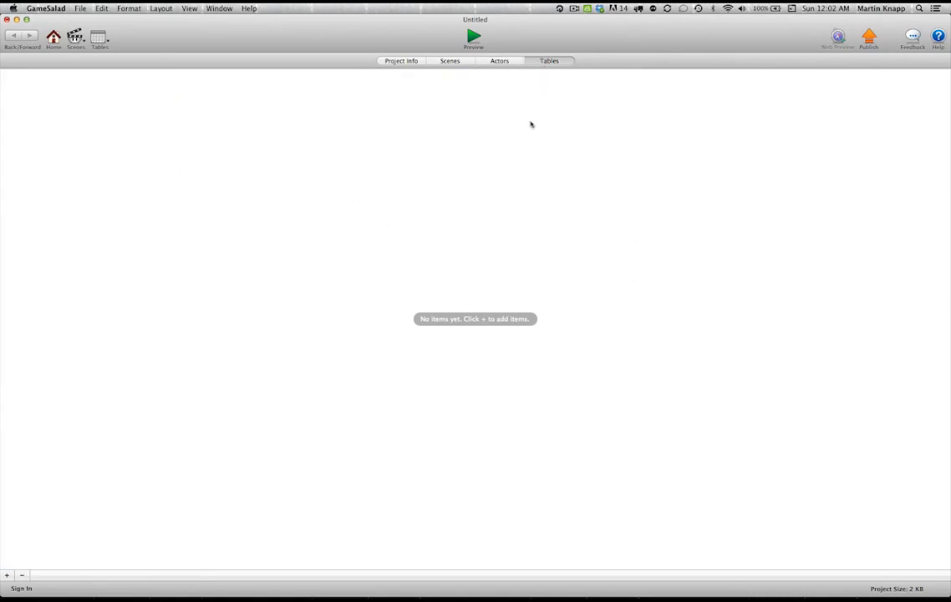
click(400, 61)
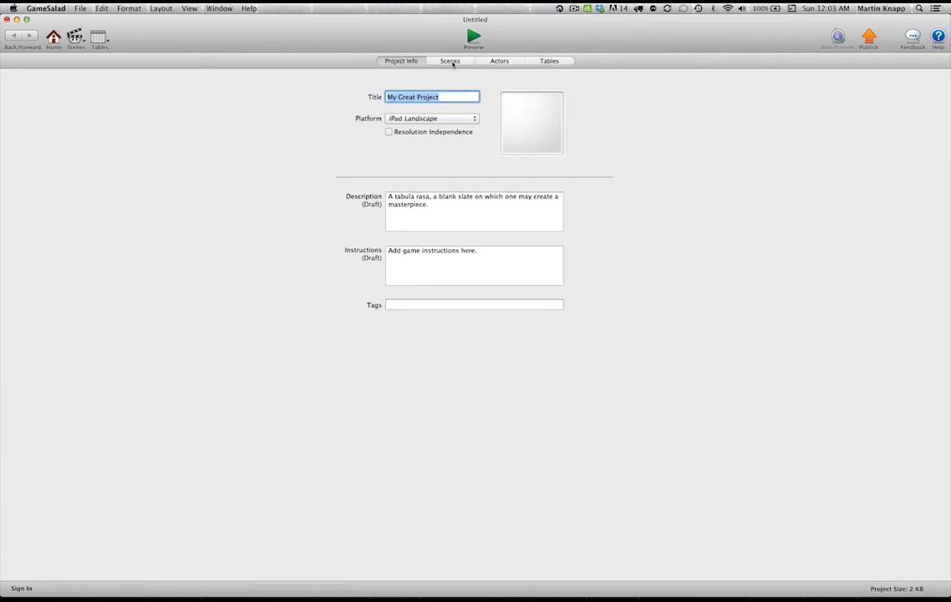
click(454, 61)
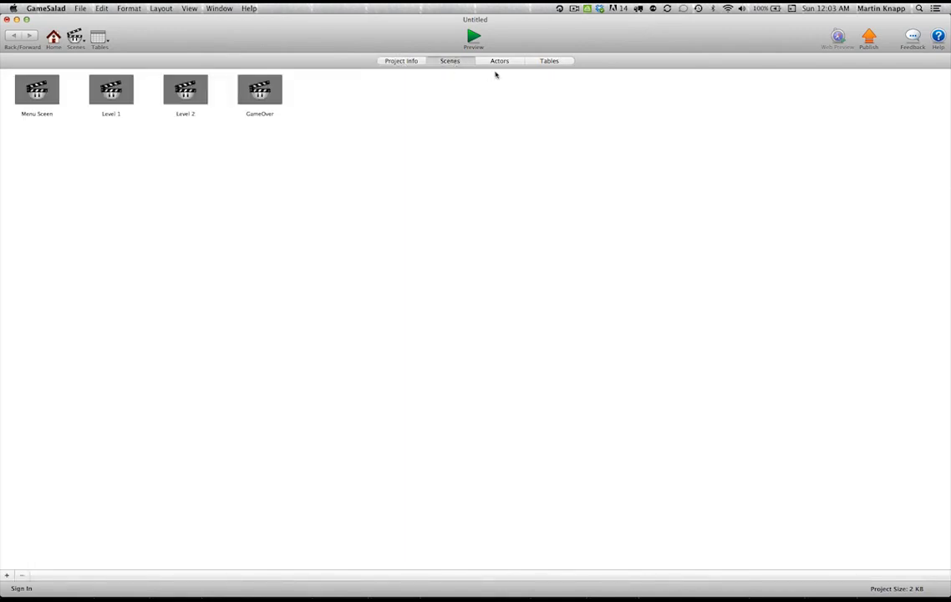
click(503, 63)
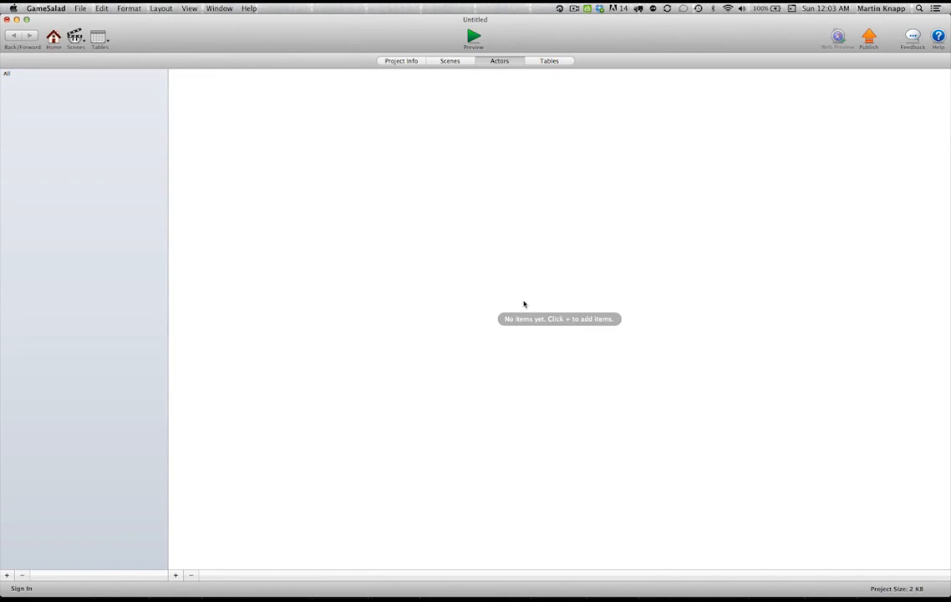
click(413, 62)
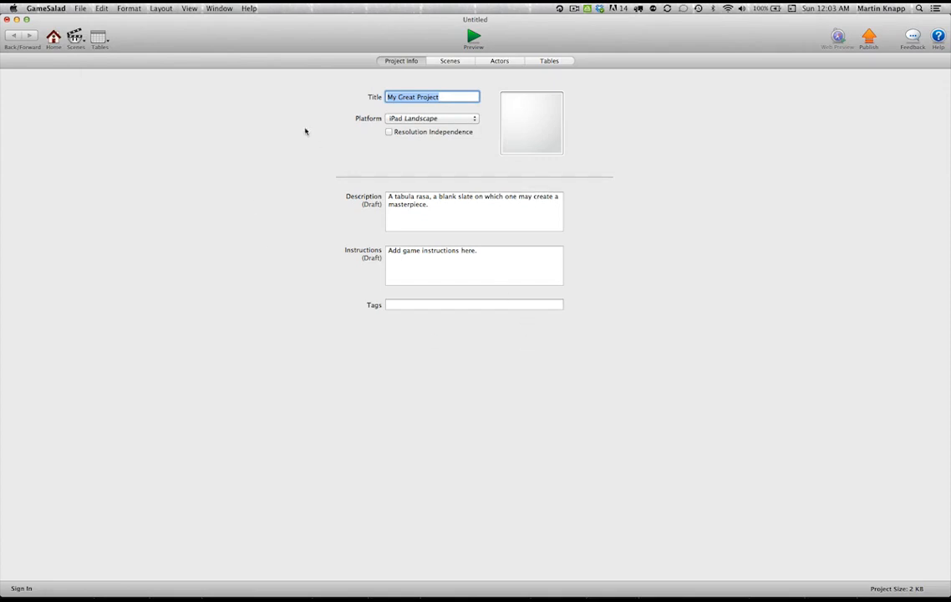
Step: View the Menu Sceen scene in the scene editor, return to the project info and check the list of scenes
click(75, 36)
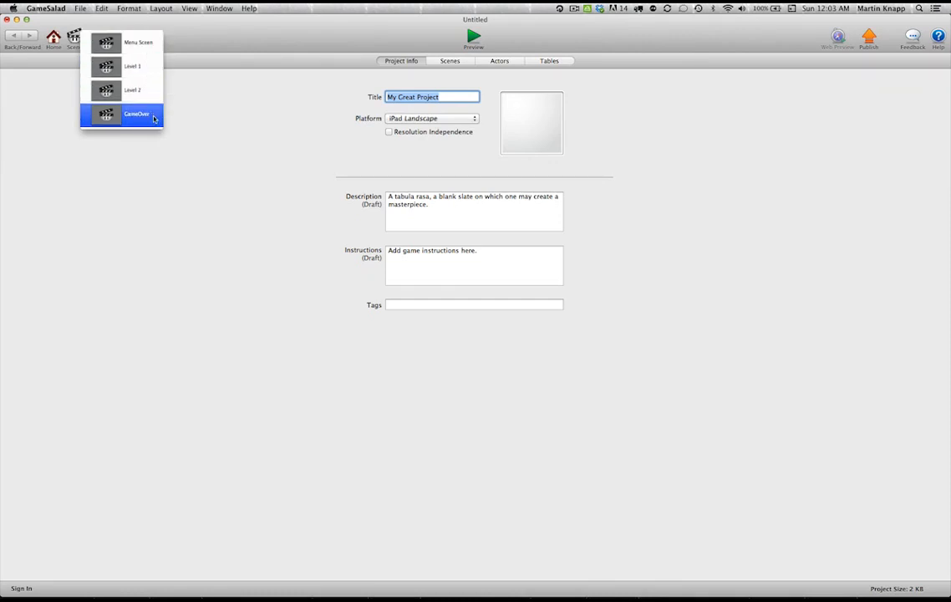
click(142, 46)
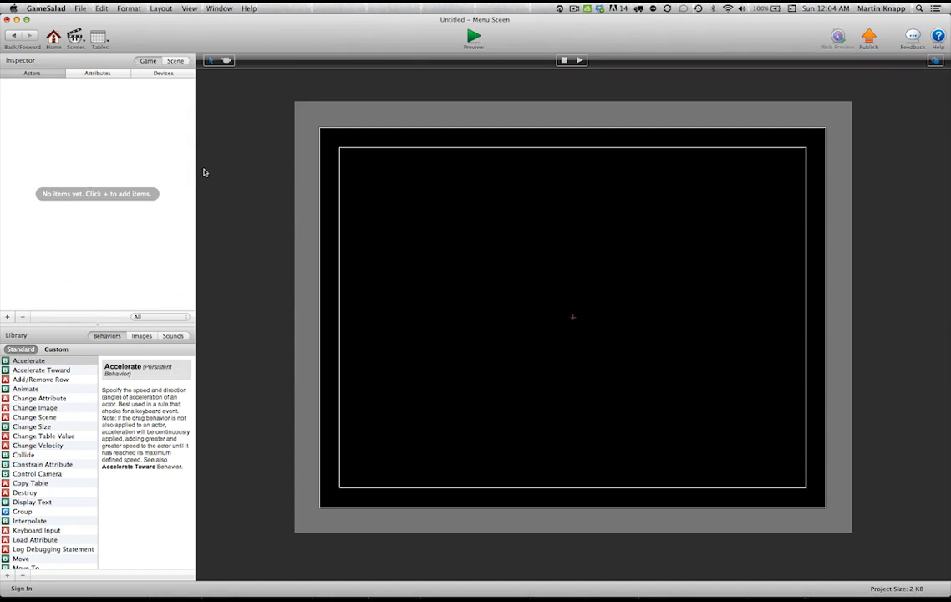
click(50, 38)
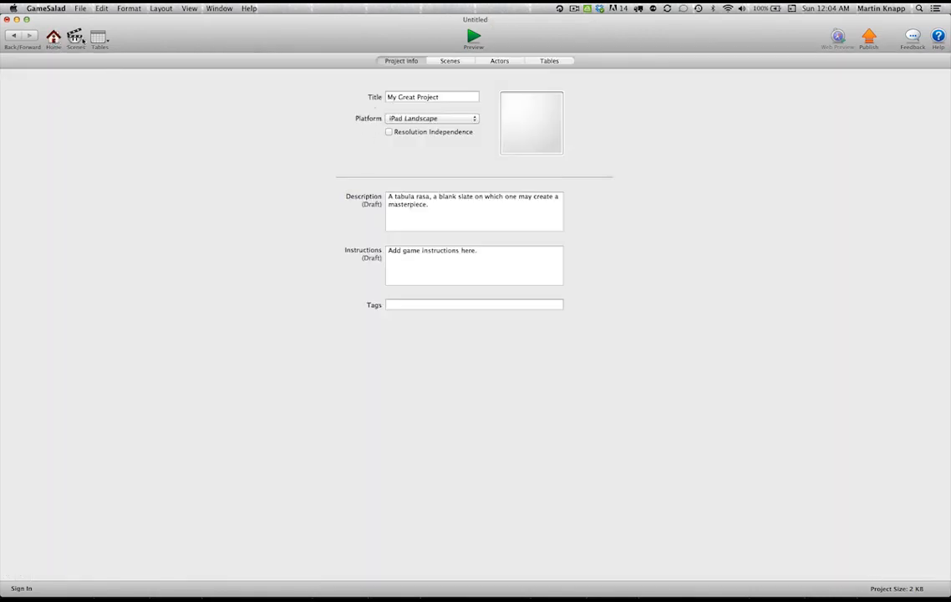
click(76, 38)
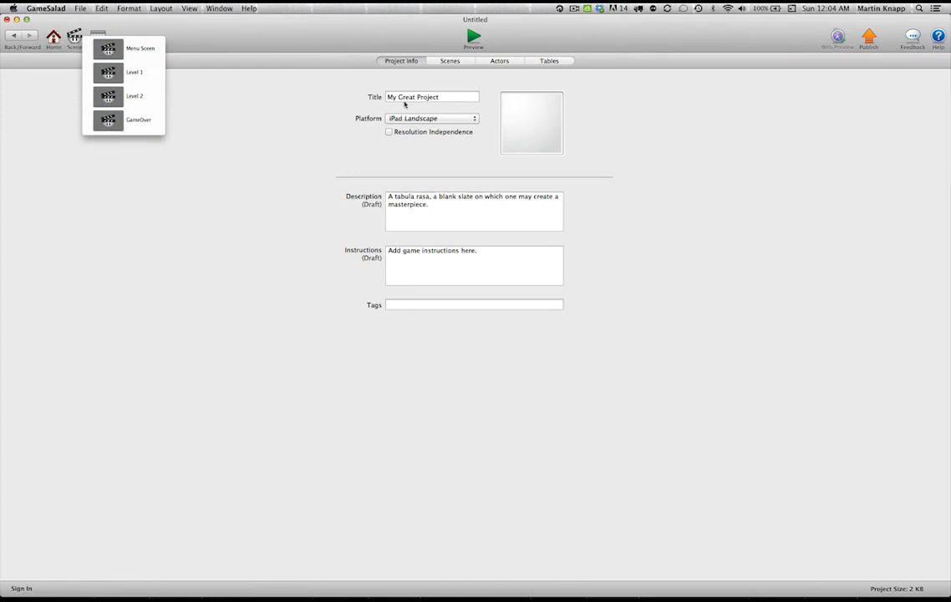
click(272, 139)
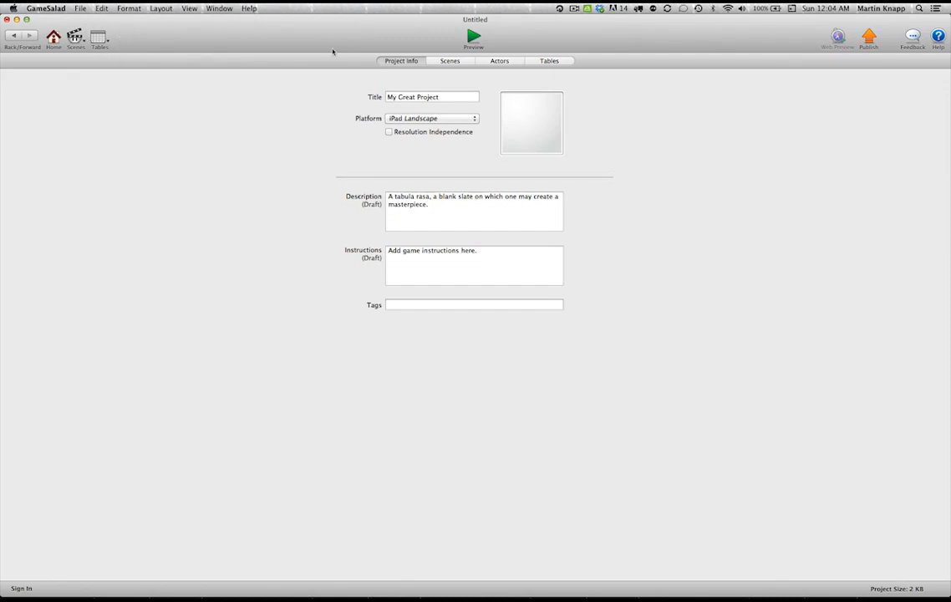
Step: Preview the game in the preview player and return to the project info
click(474, 36)
click(474, 36)
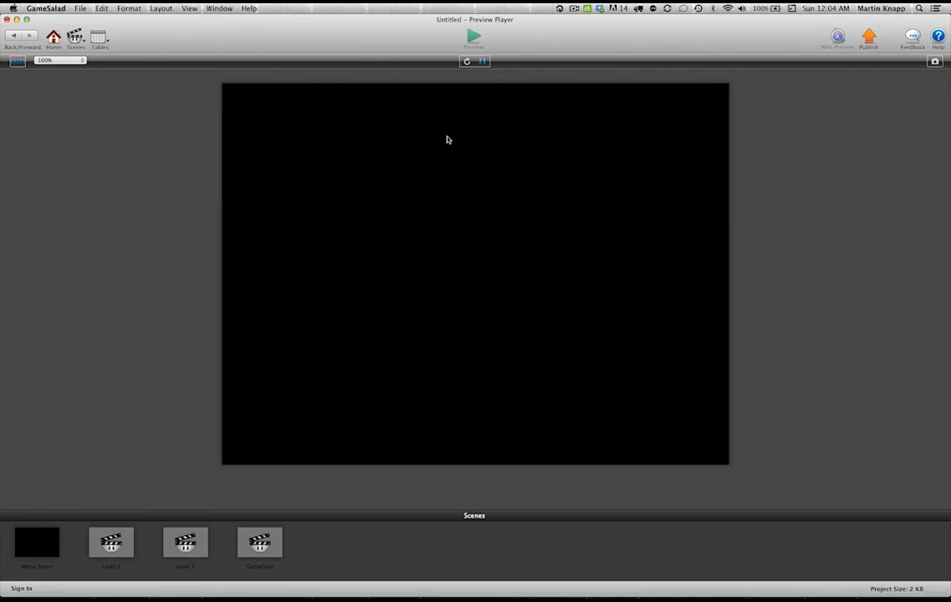
click(14, 37)
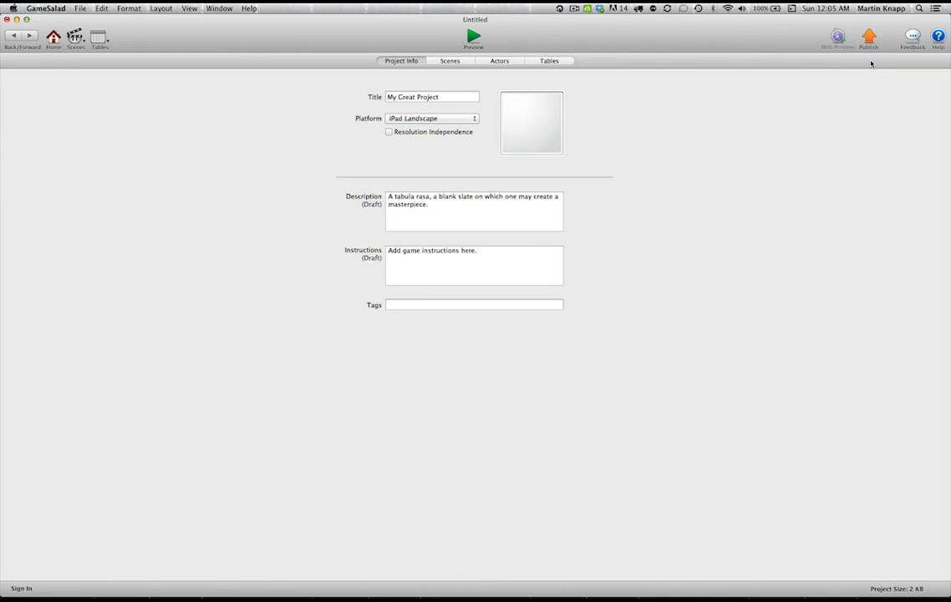
Step: Review the available target platforms and keep iPad Landscape selected
click(474, 119)
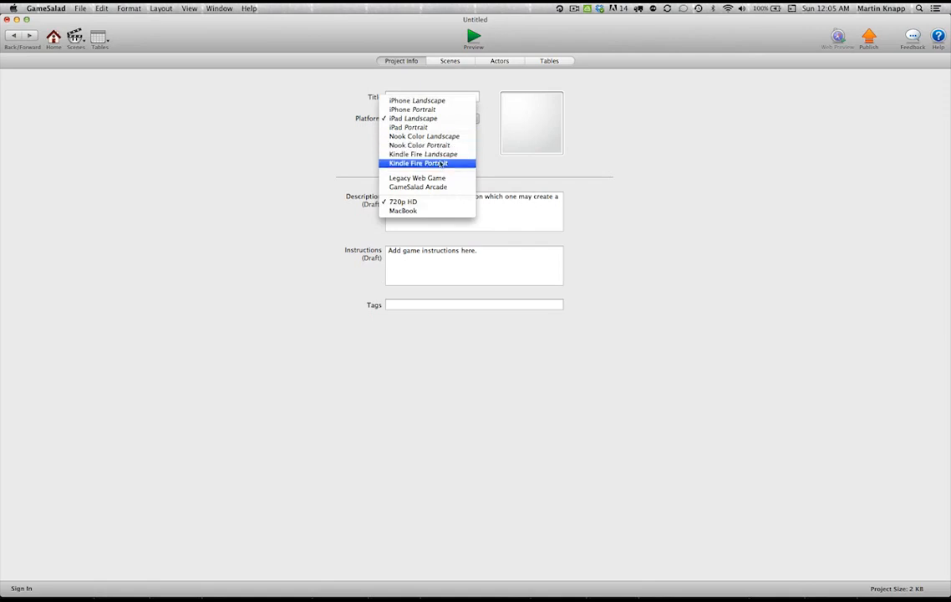
click(668, 156)
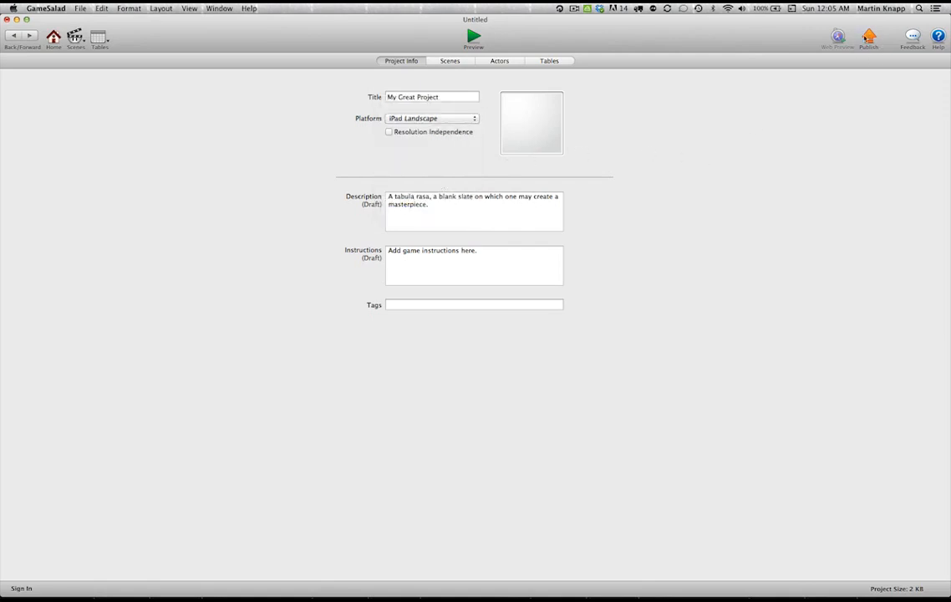